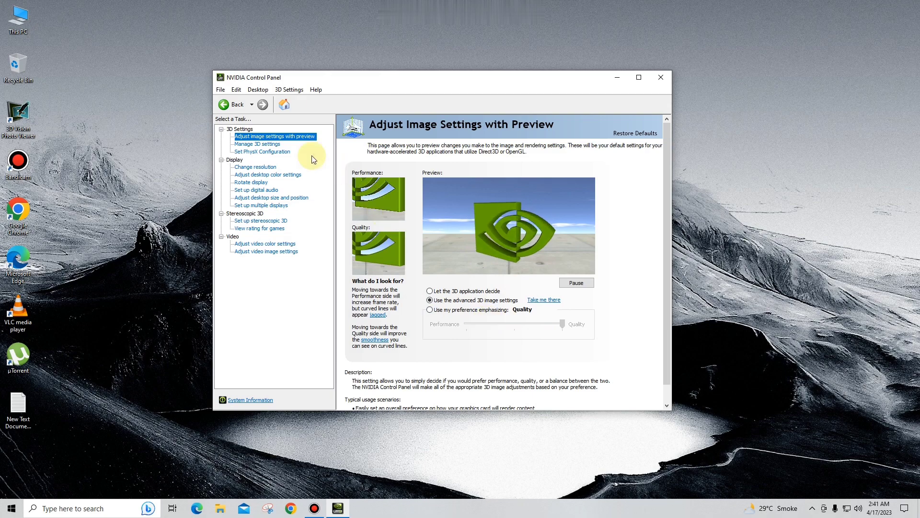
Open the Manage 3D Settings page, request a restore of the global settings, and decline it.
click(259, 144)
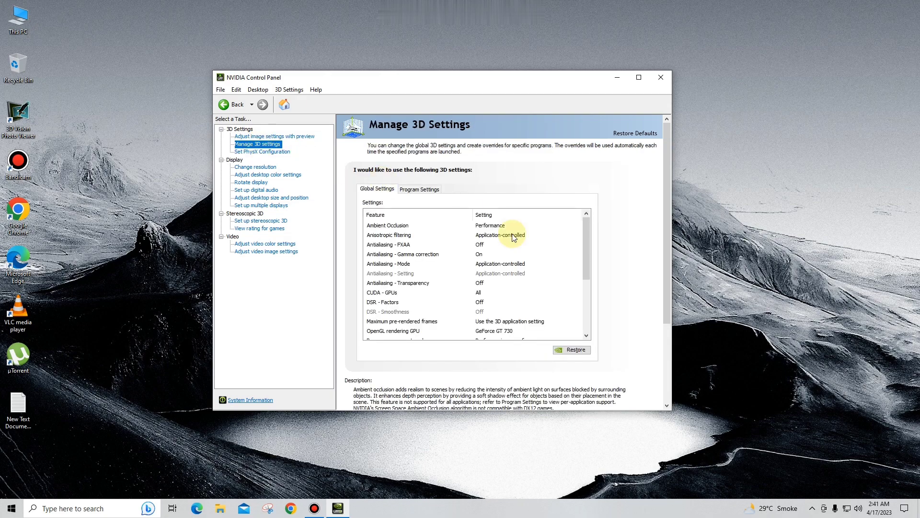
drag(585, 236, 584, 209)
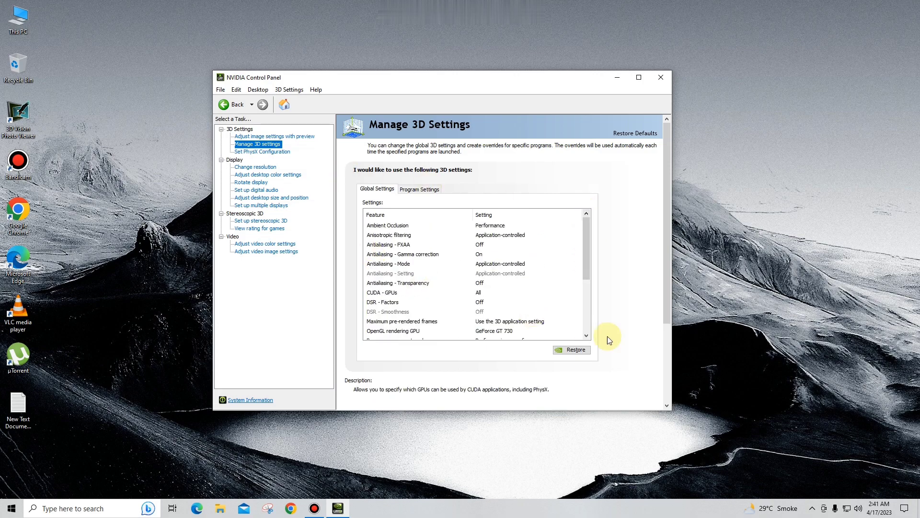
click(570, 351)
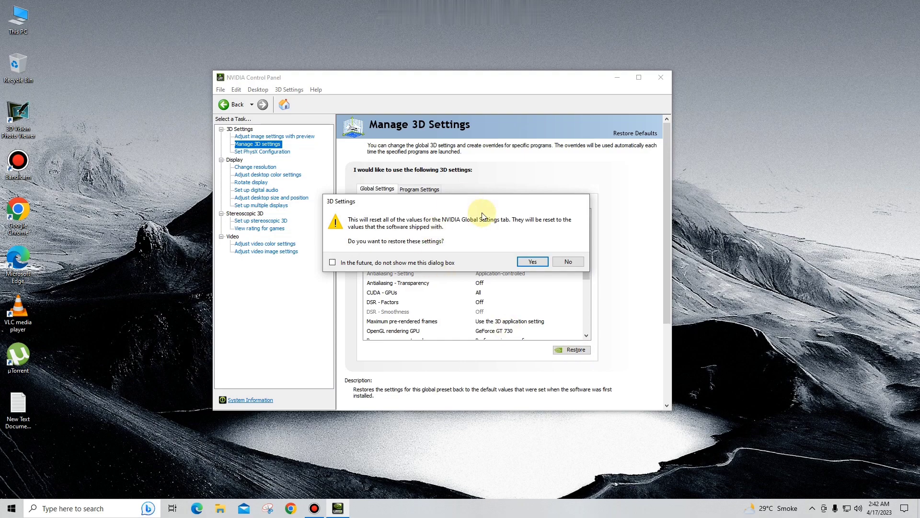
click(563, 262)
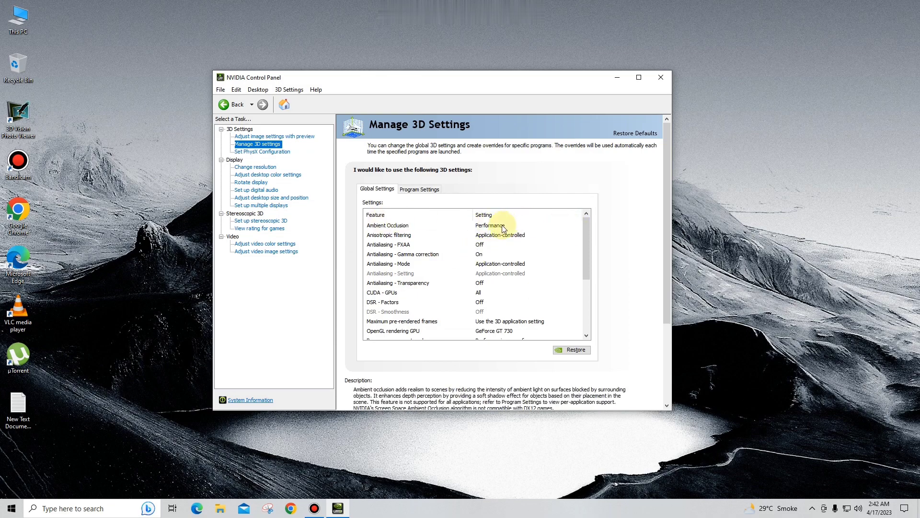
Set Antialiasing - Mode to Off in the global 3D settings.
click(412, 265)
click(483, 264)
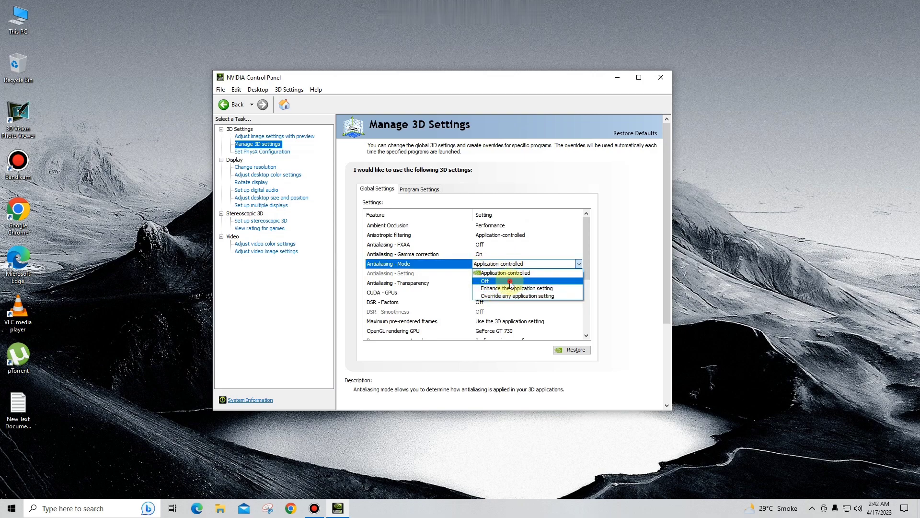
click(501, 281)
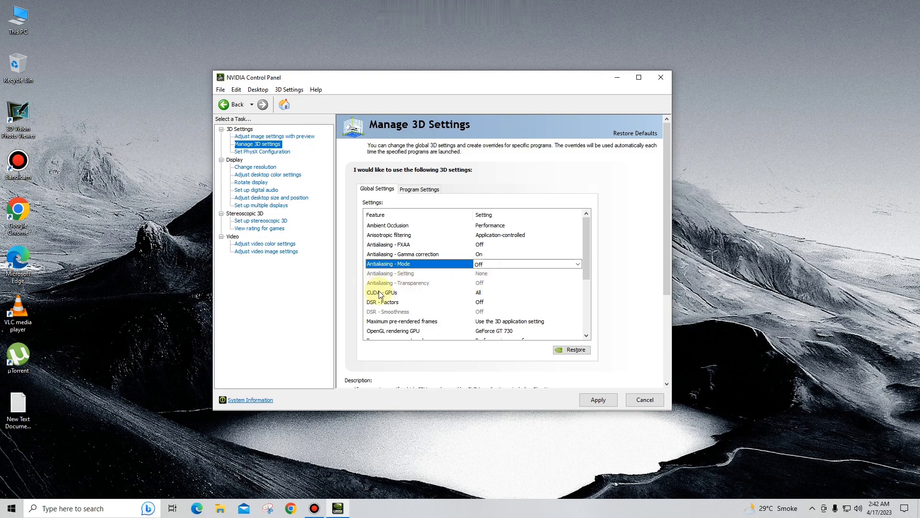
Confirm GeForce GT 730 as the GPU for CUDA - GPUs and select it as the OpenGL rendering GPU.
click(454, 294)
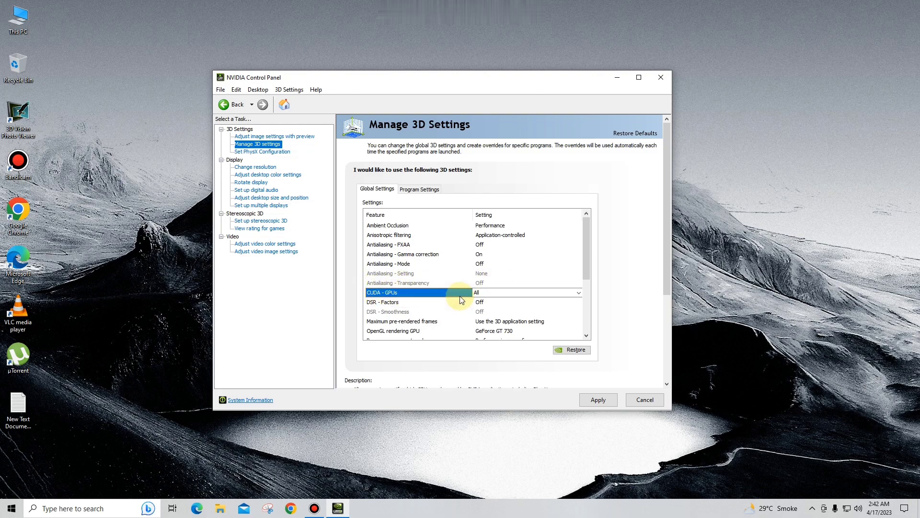
click(499, 295)
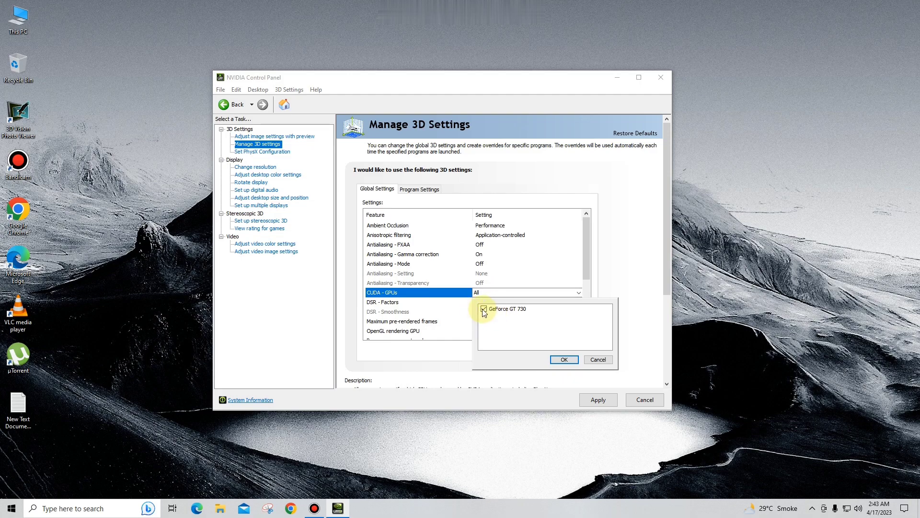
click(560, 360)
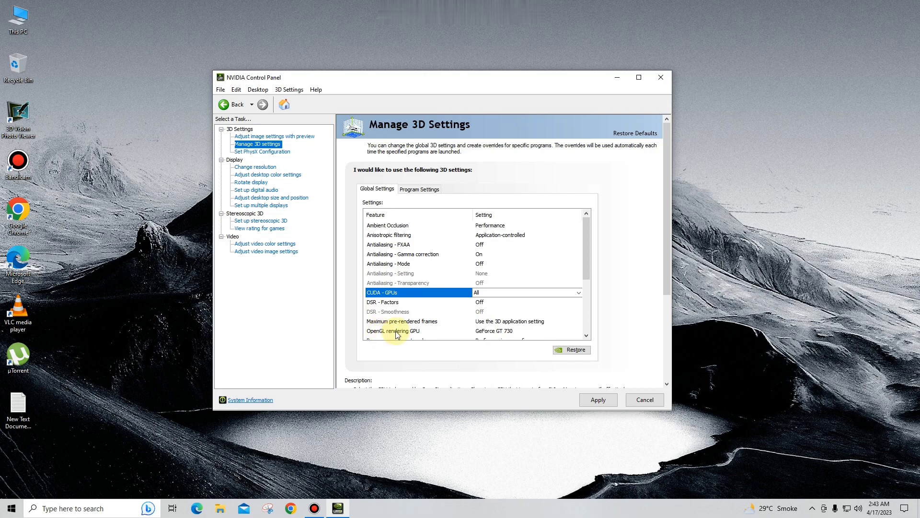
click(498, 331)
click(499, 332)
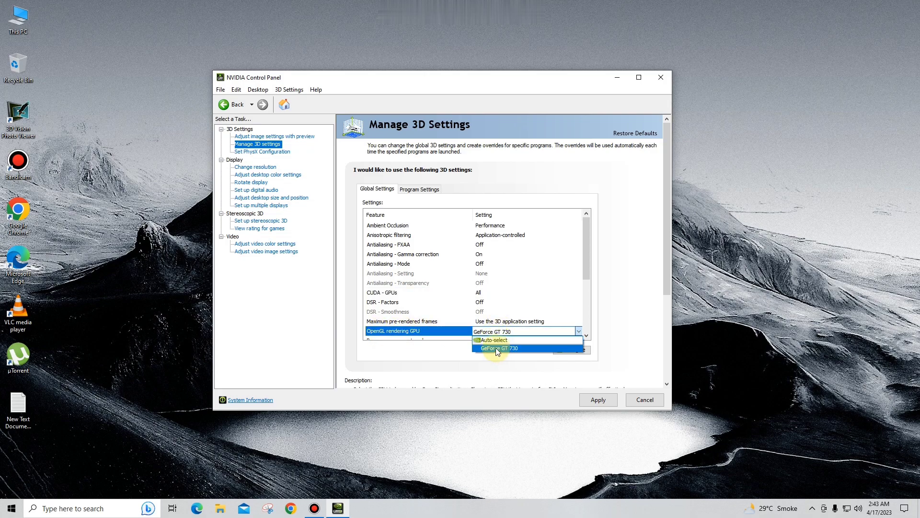
click(503, 348)
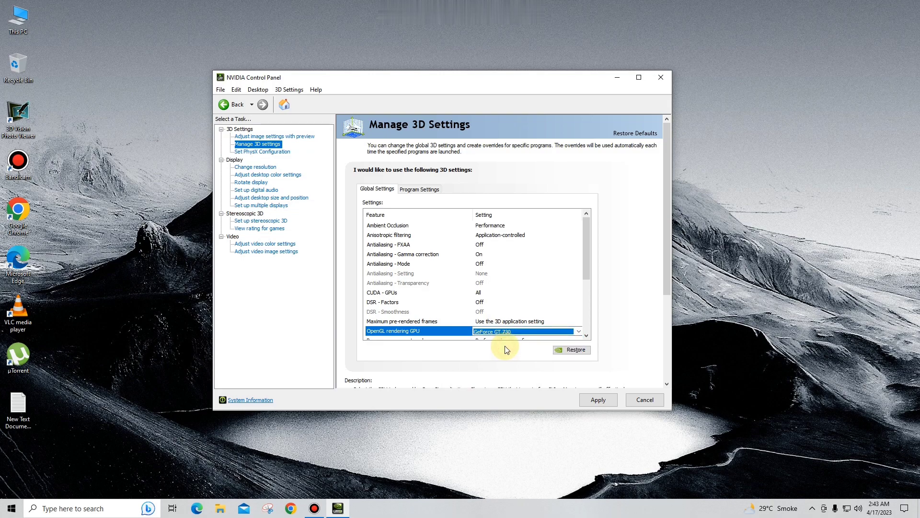
Set Power management mode to Prefer maximum performance and Texture filtering - Quality to High performance.
scroll(503, 318, down, 3)
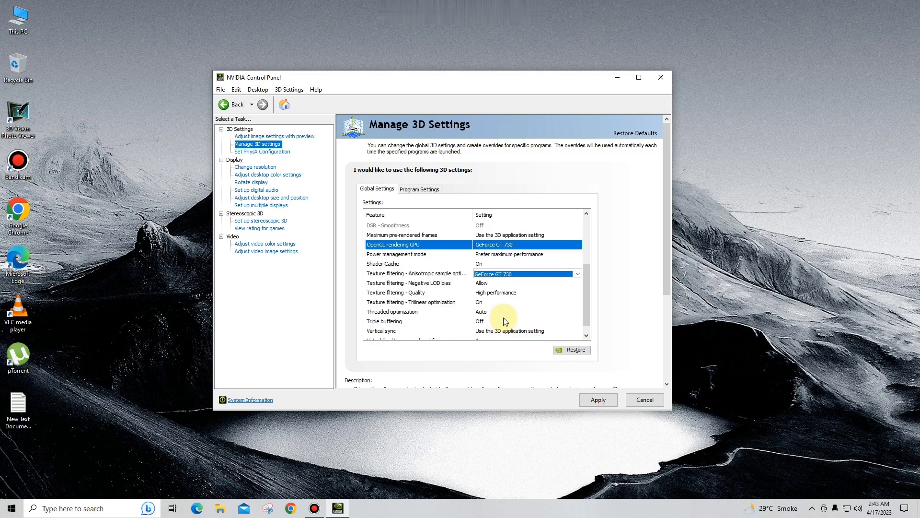
click(410, 259)
click(490, 258)
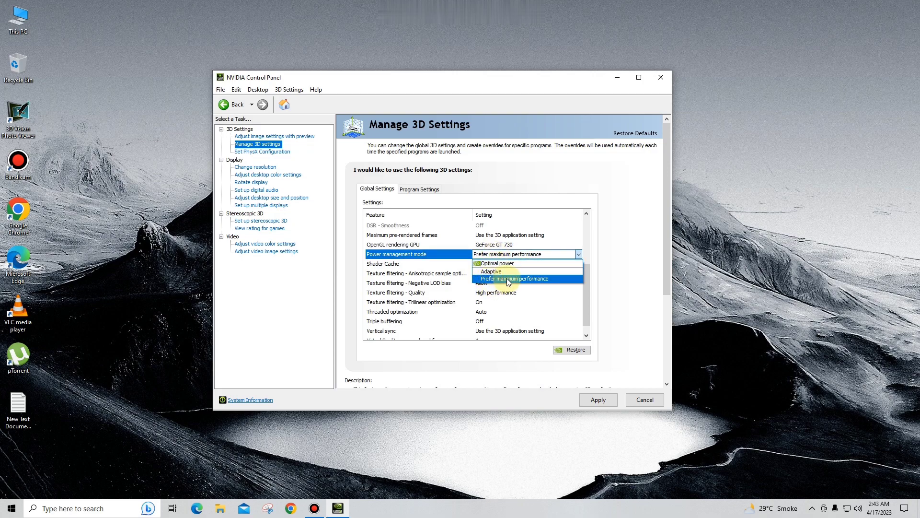
click(491, 278)
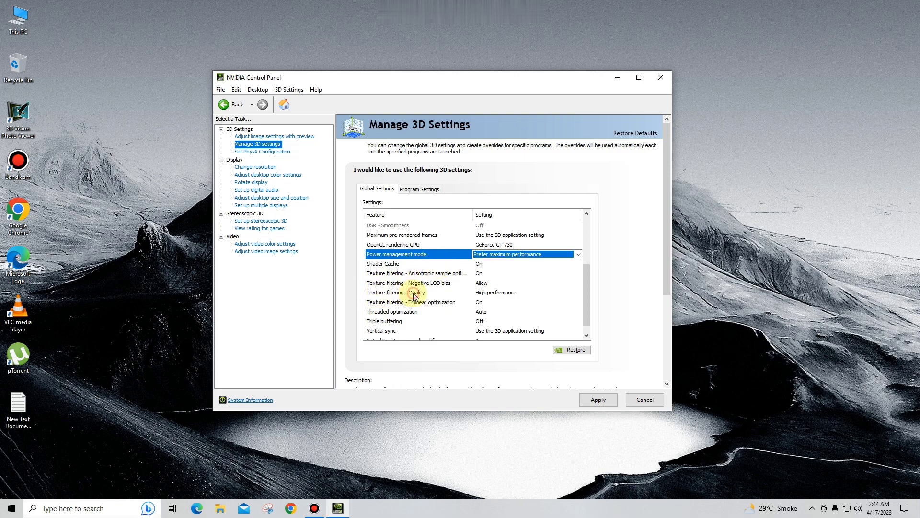
click(485, 293)
click(486, 293)
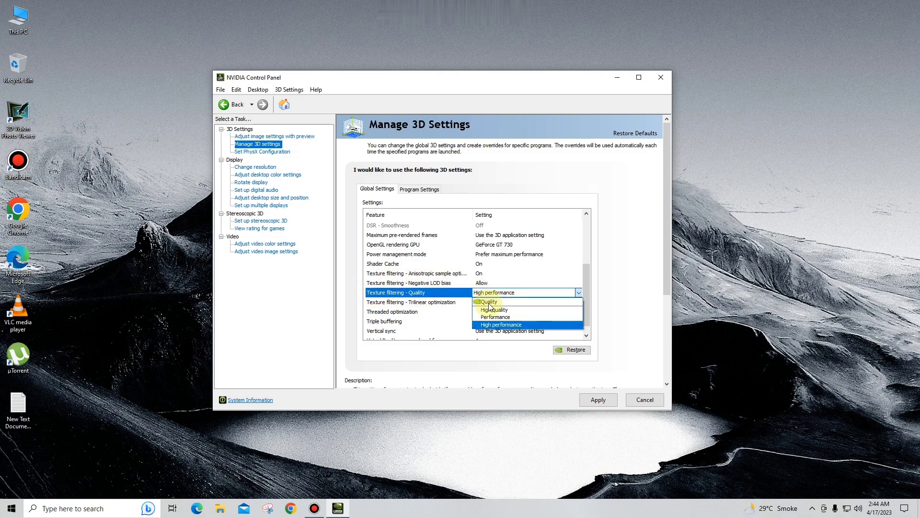
click(494, 325)
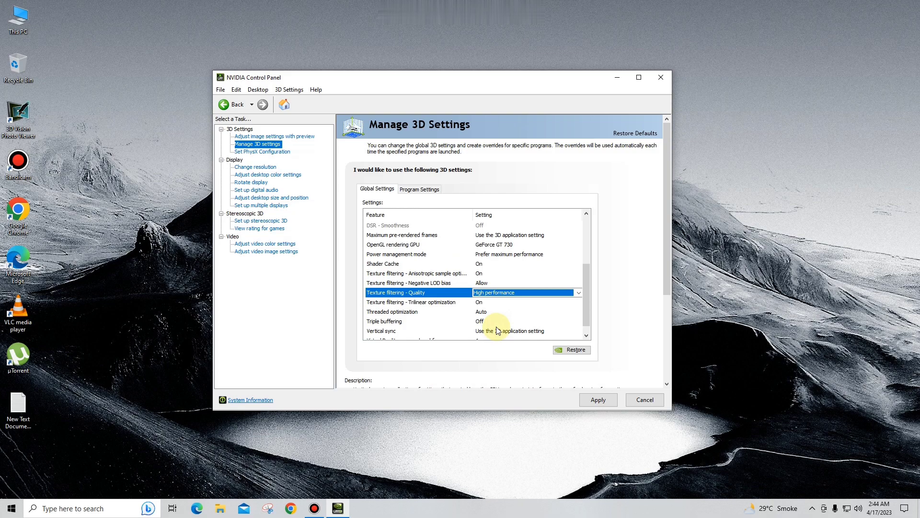
Set Texture filtering - Trilinear optimization to Off.
click(487, 303)
click(487, 303)
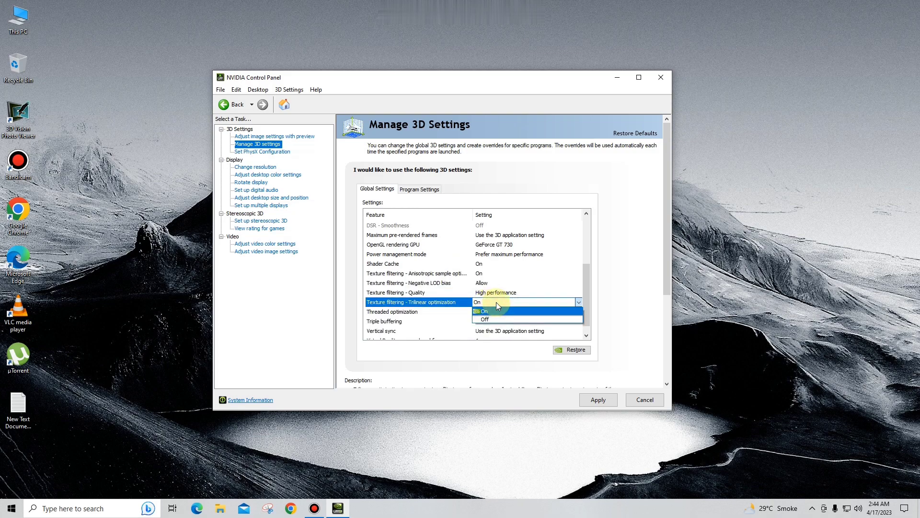
click(495, 312)
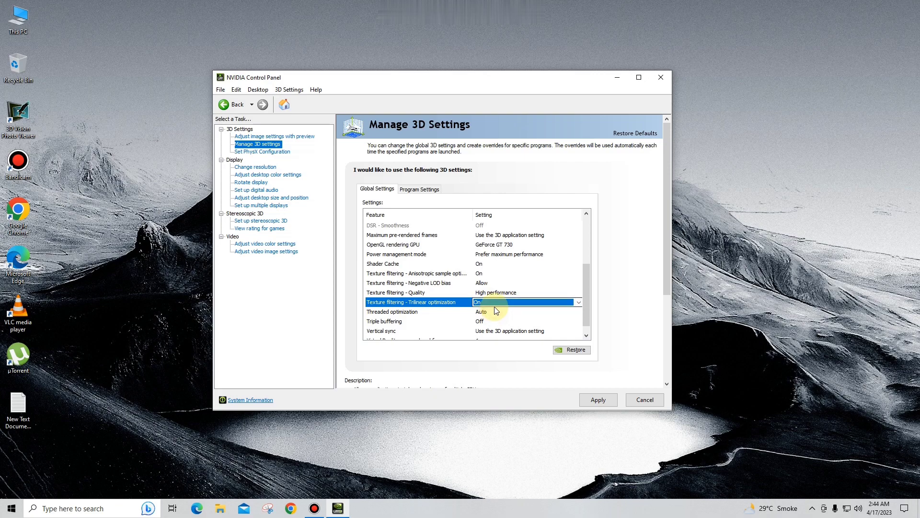
click(494, 305)
click(442, 303)
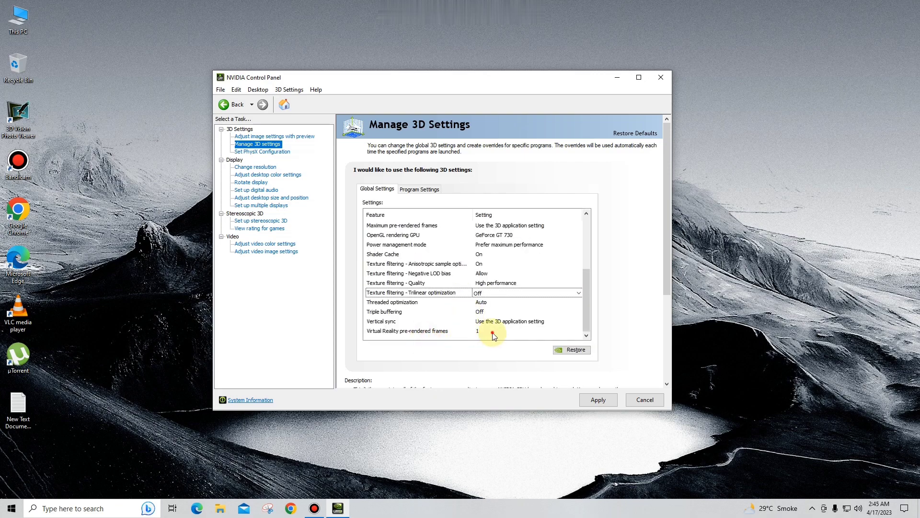
Set Vertical sync to Use the 3D application setting and apply the global 3D settings.
click(493, 332)
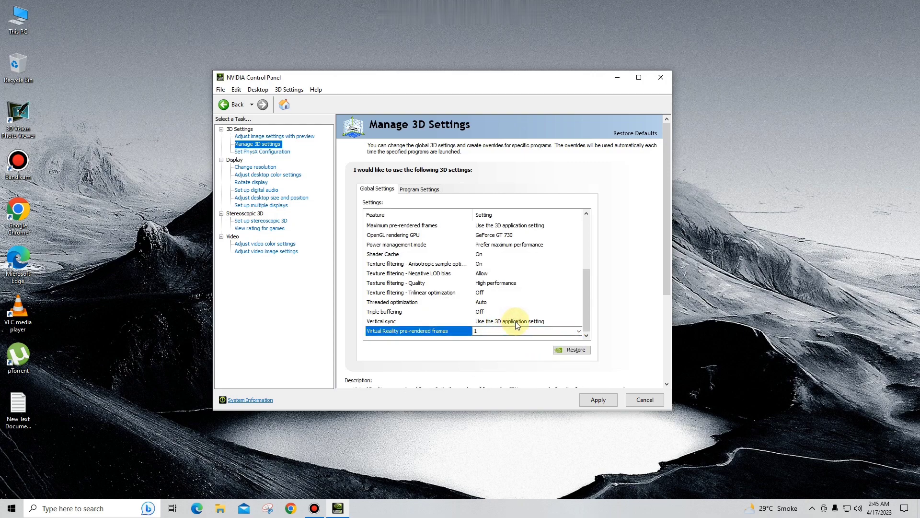
click(516, 322)
click(516, 322)
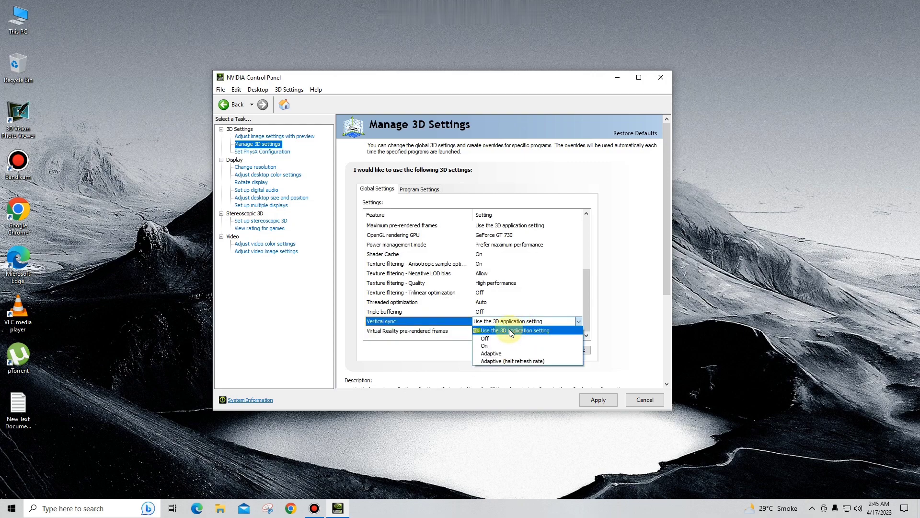
click(521, 330)
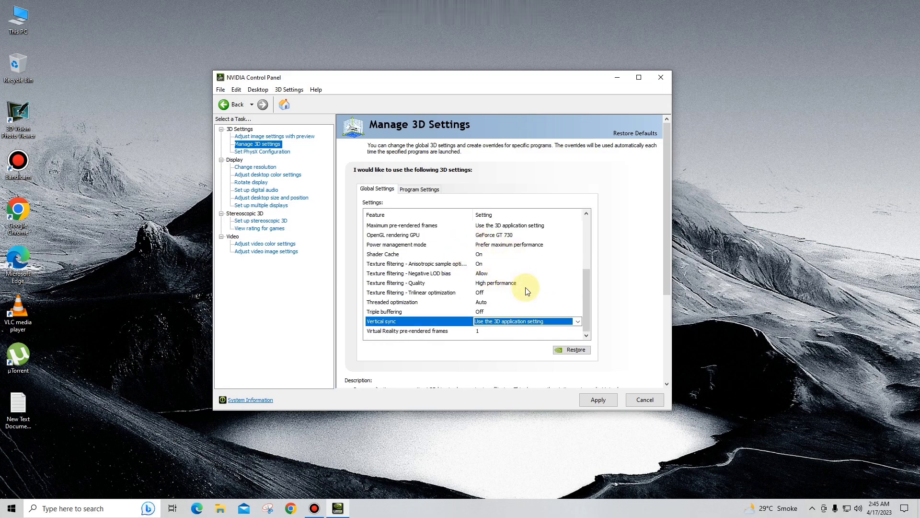
click(597, 402)
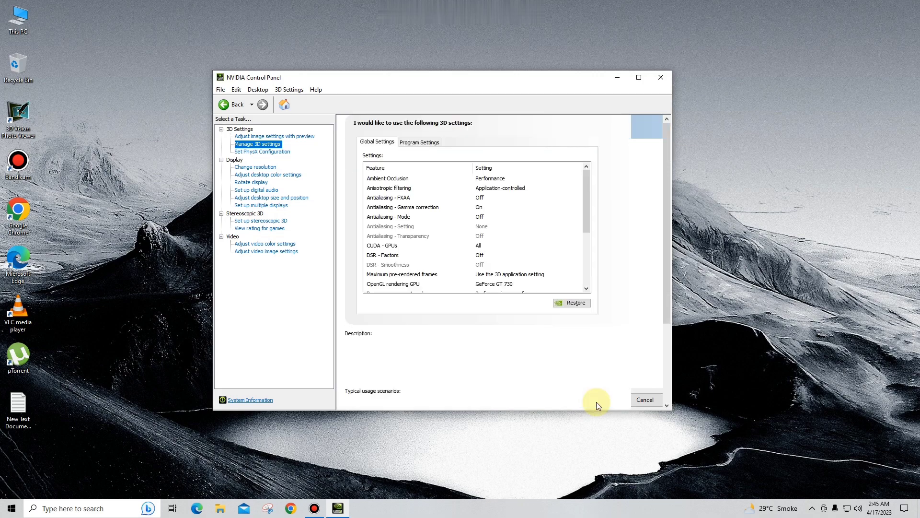
Select GeForce GT 730 as the PhysX processor in the PhysX configuration.
click(285, 154)
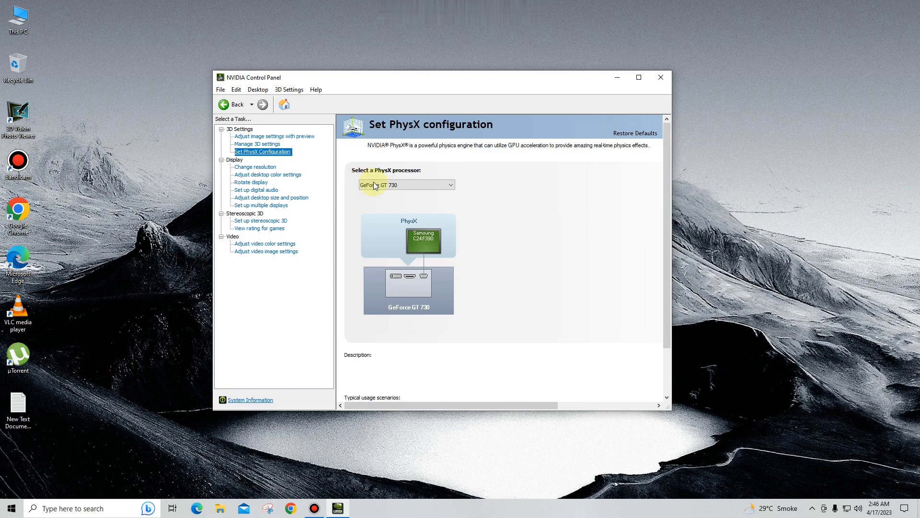
click(428, 186)
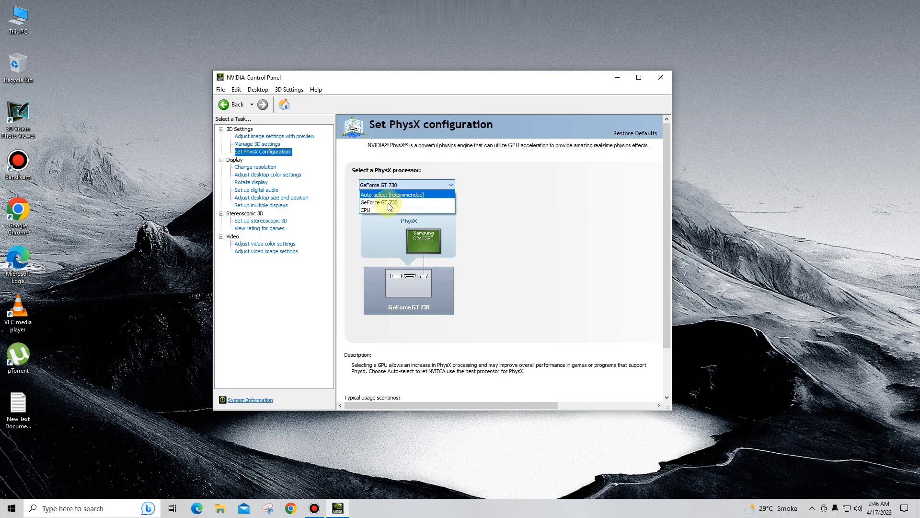
click(368, 203)
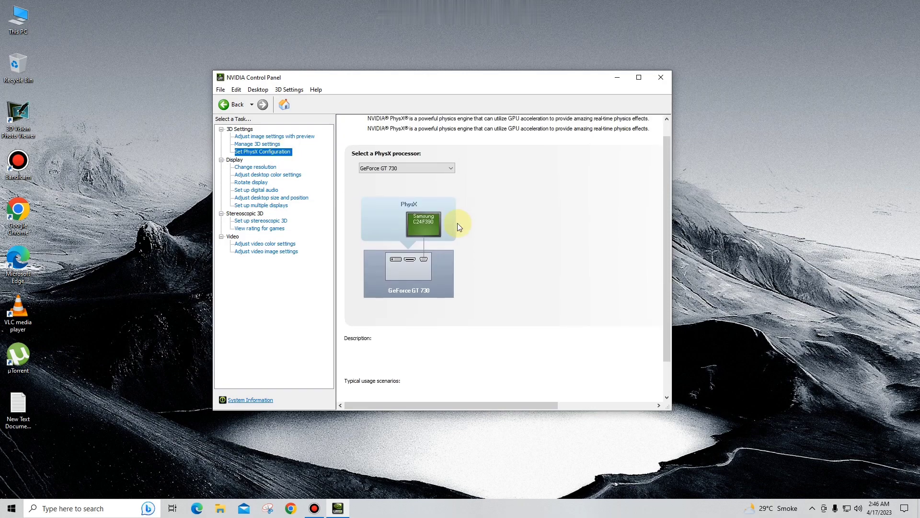
Open the Change Resolution page and choose a 60Hz refresh rate for 1920 × 1080 (native).
click(220, 159)
click(220, 159)
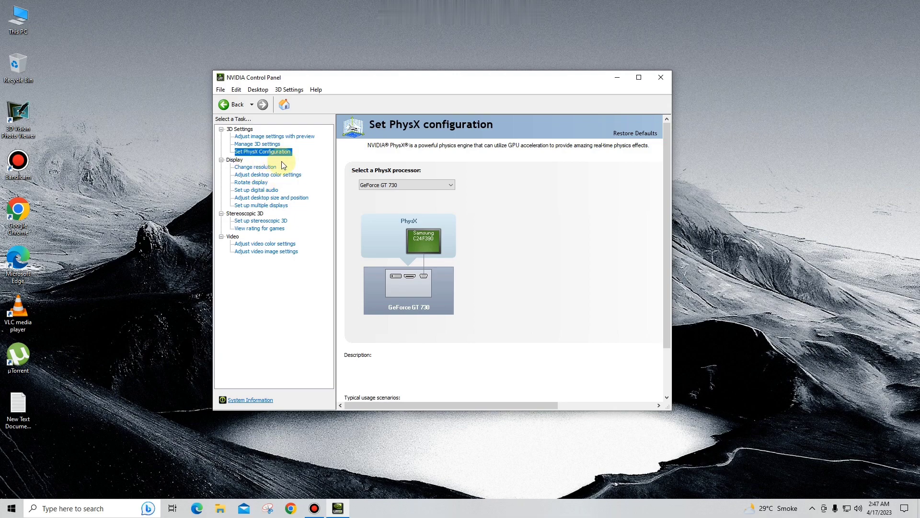
click(259, 168)
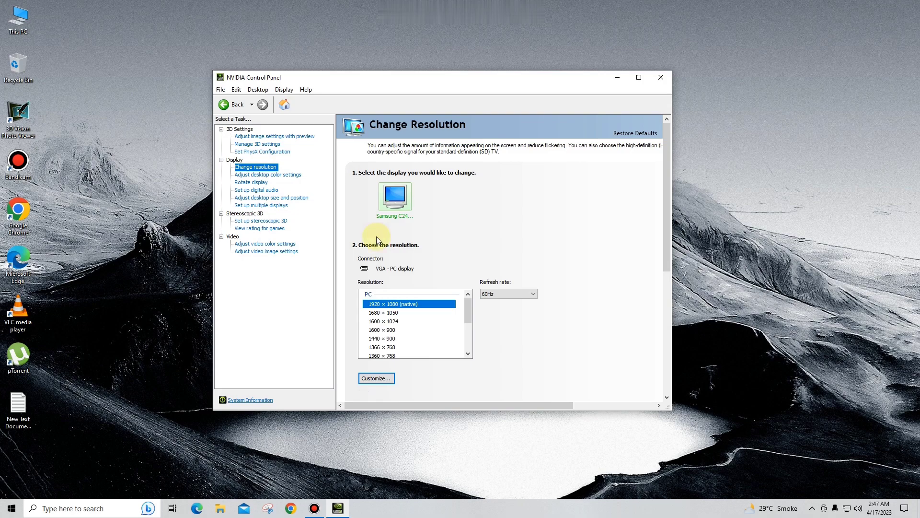
click(500, 295)
click(501, 304)
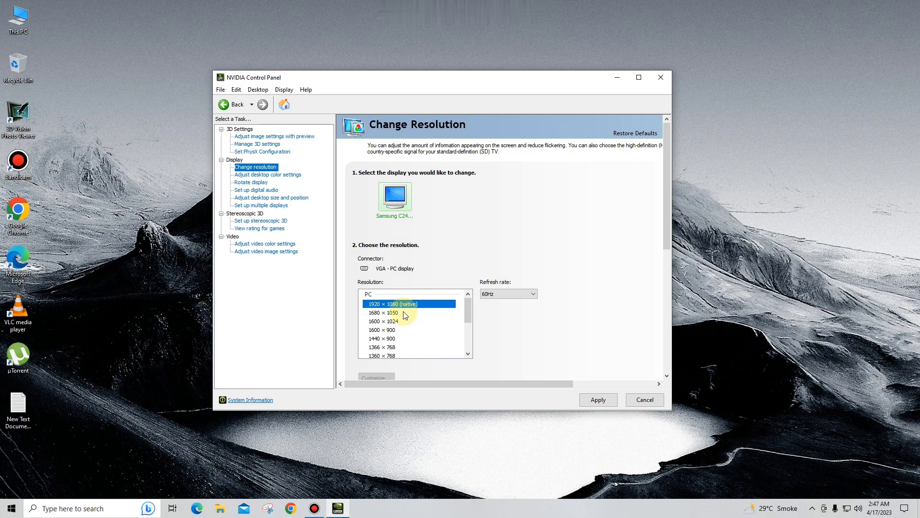
Check the desktop color depth and refresh rate choices, and apply the resolution settings.
scroll(408, 318, down, 2)
scroll(408, 319, up, 2)
scroll(509, 266, down, 6)
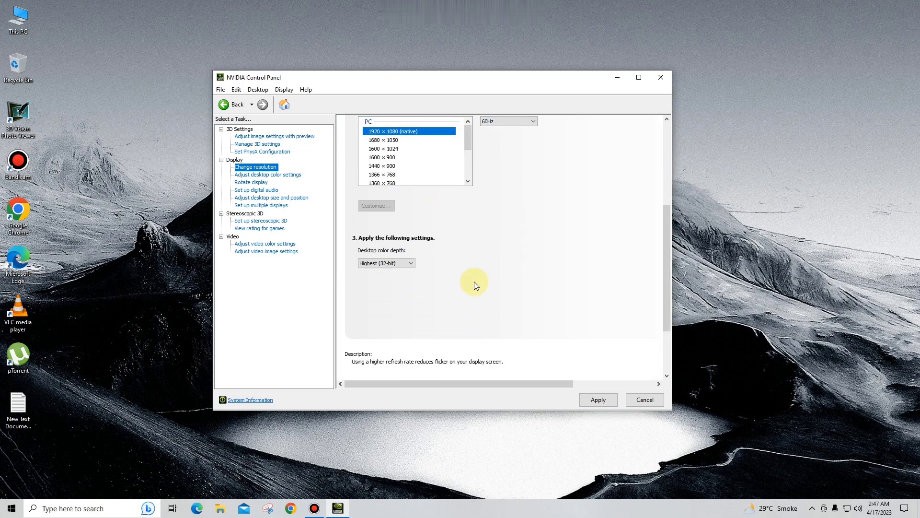
click(404, 261)
click(458, 262)
scroll(458, 263, down, 3)
scroll(458, 262, up, 8)
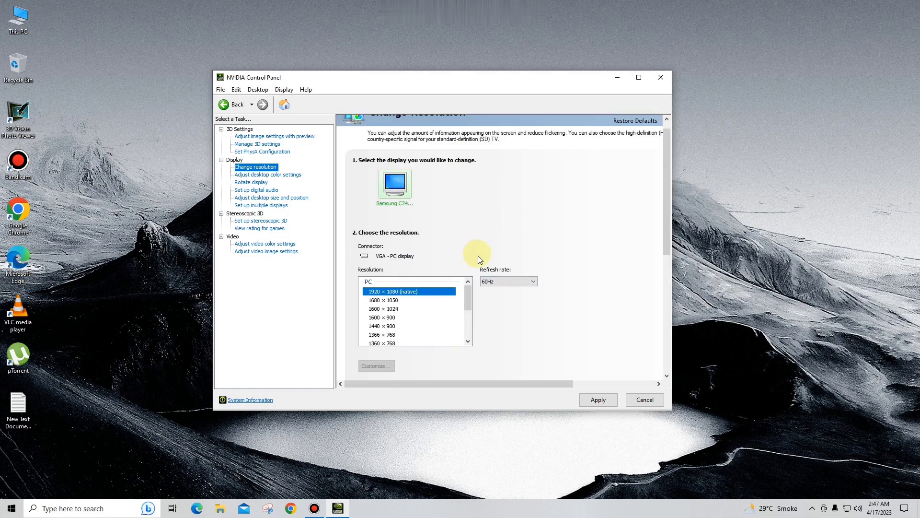
click(557, 255)
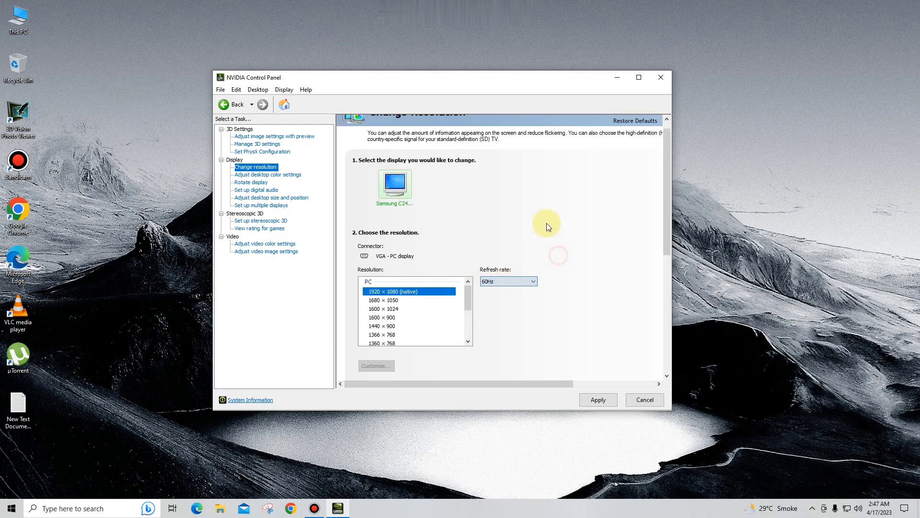
scroll(548, 231, down, 4)
scroll(547, 231, up, 5)
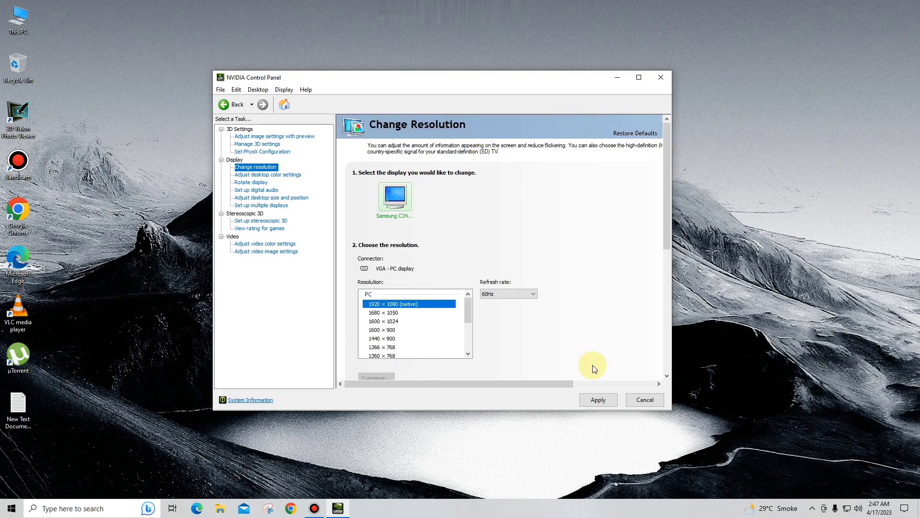
click(598, 399)
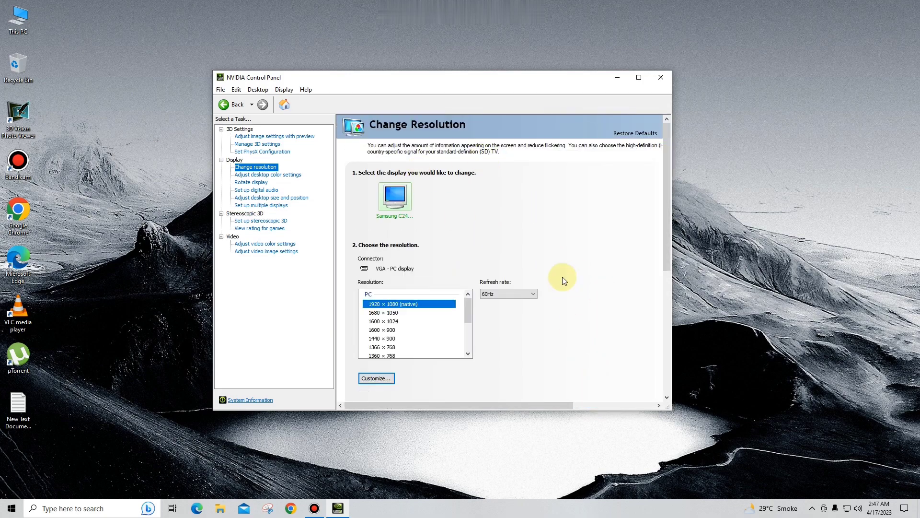
Review the desktop color settings and the Rotate Display orientation options for the Samsung monitor.
click(299, 174)
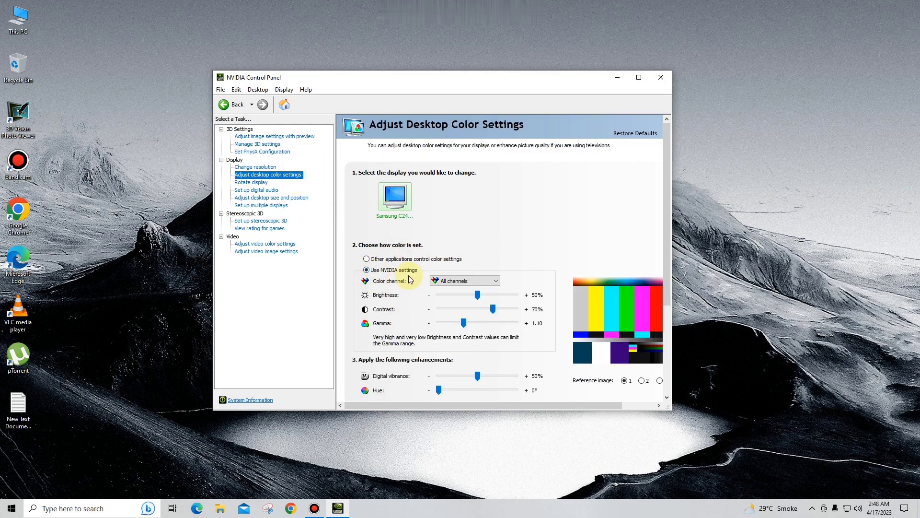
scroll(415, 271, down, 2)
scroll(415, 321, down, 3)
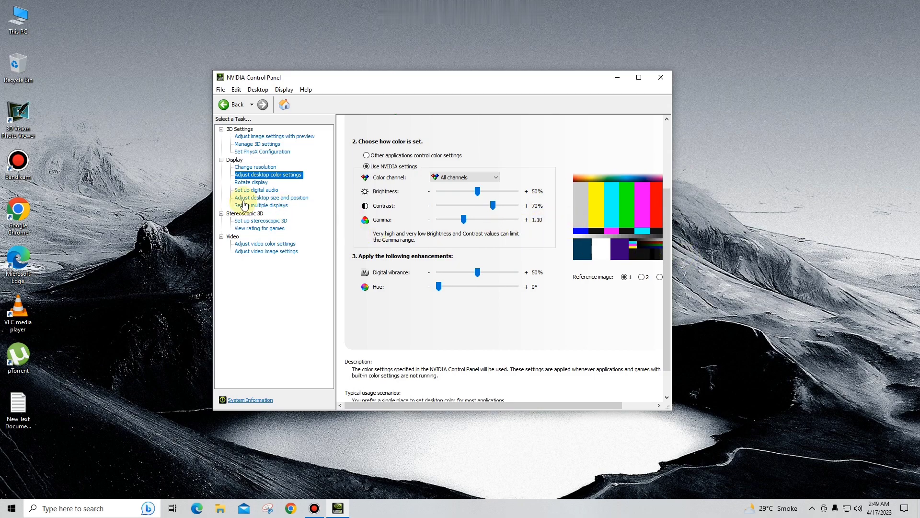
click(256, 184)
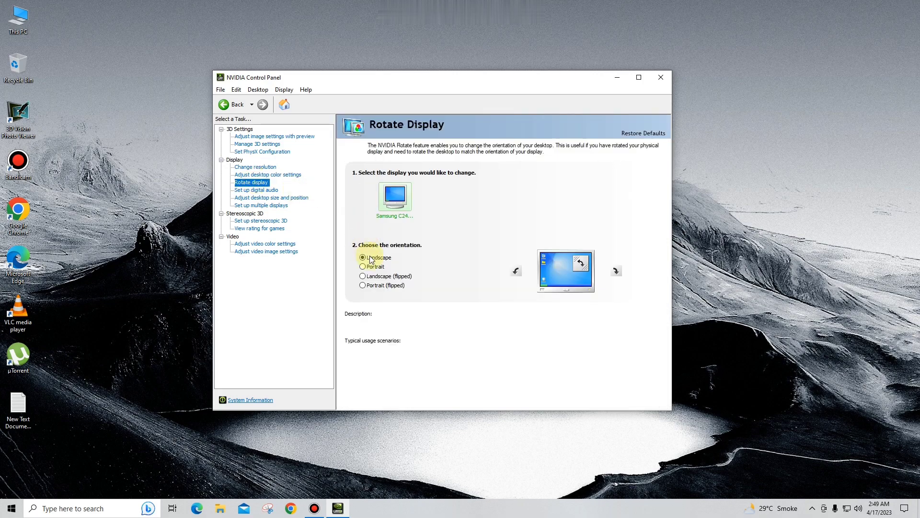
Check the digital audio setup and the scaling options for desktop size and position.
click(263, 189)
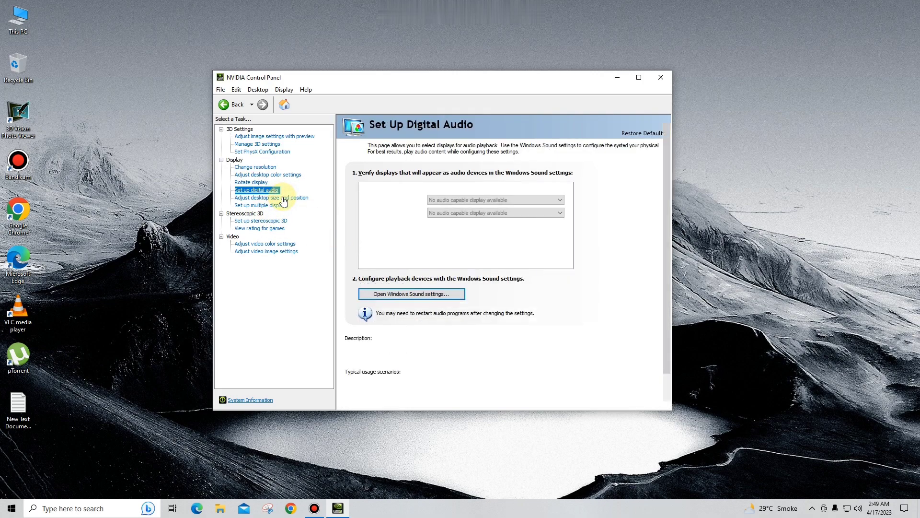
click(284, 197)
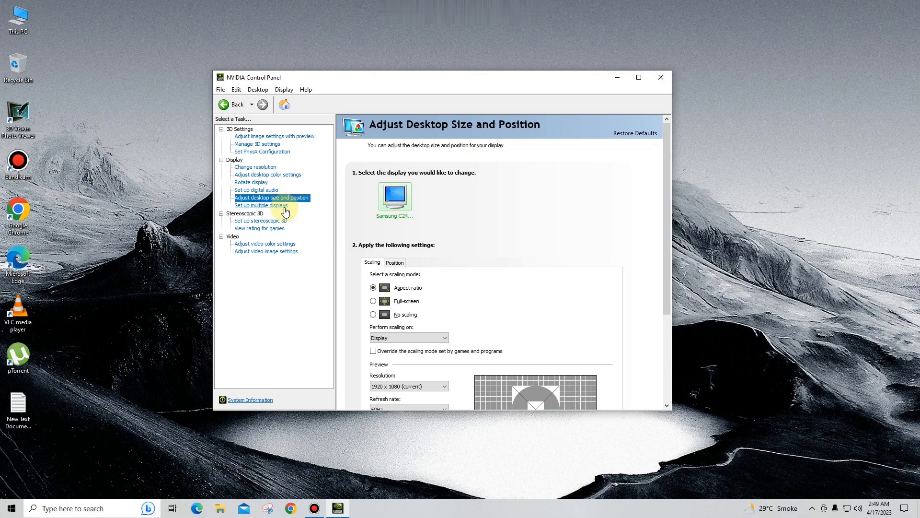
scroll(458, 258, down, 5)
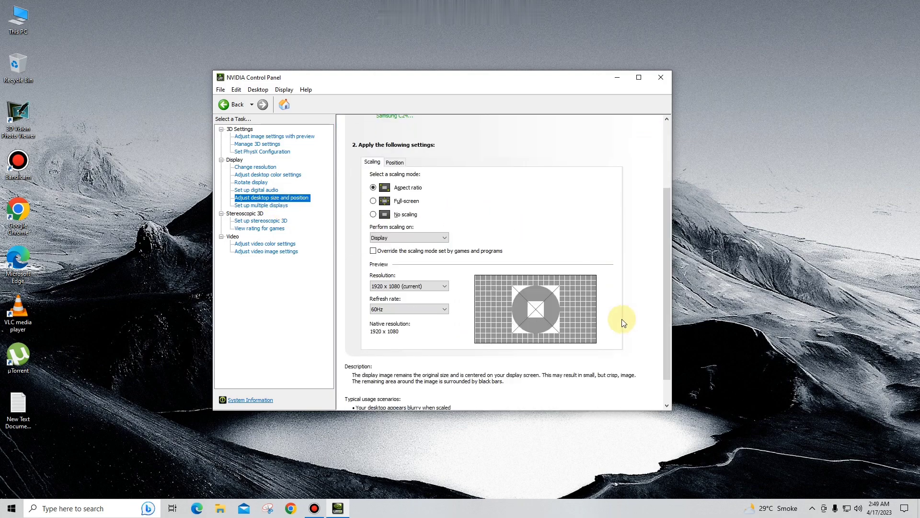
scroll(617, 318, up, 4)
Review the multiple displays setup and the Stereoscopic 3D pages, including the ratings for games.
click(261, 205)
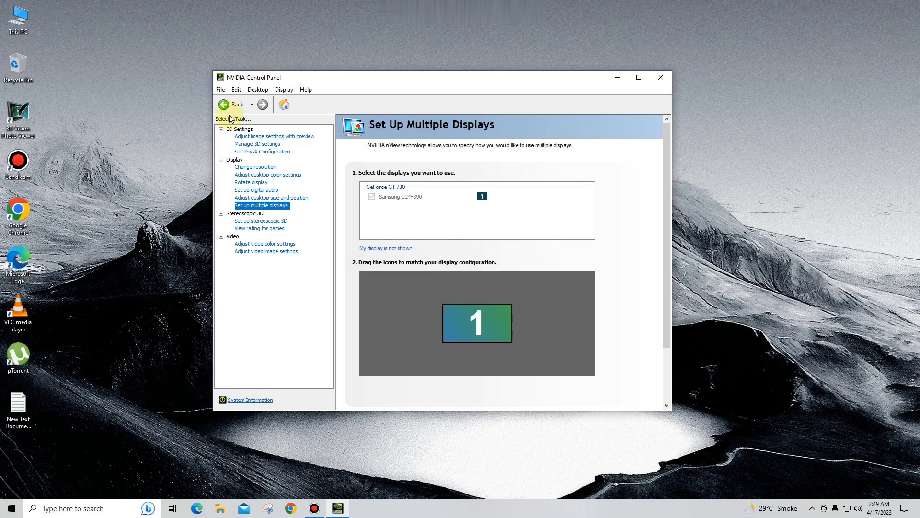
scroll(569, 251, down, 3)
scroll(353, 323, up, 1)
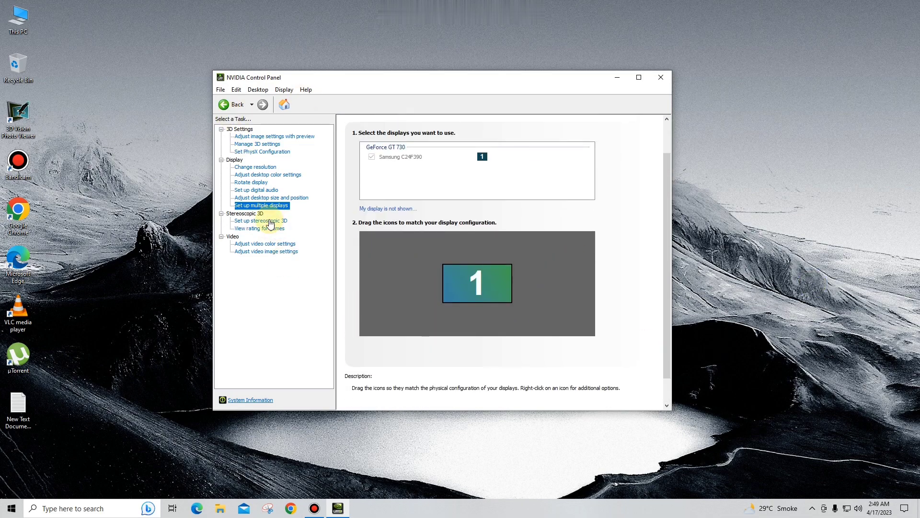
click(261, 221)
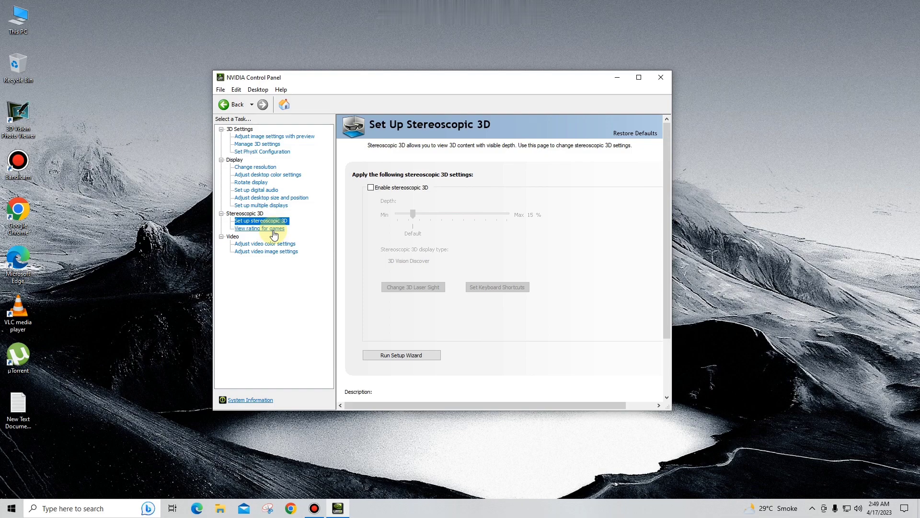
click(272, 229)
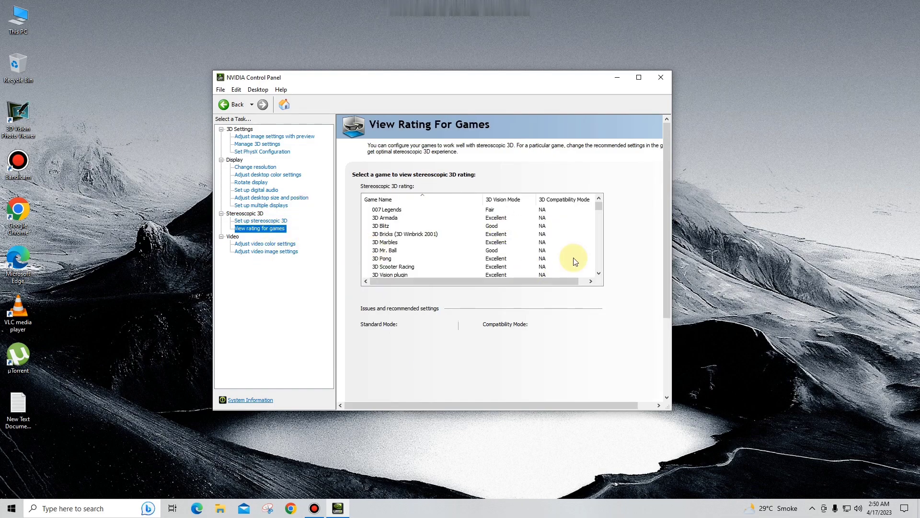
Examine the video color settings, checking the dynamic range choices, the gamma values and the color values.
click(290, 244)
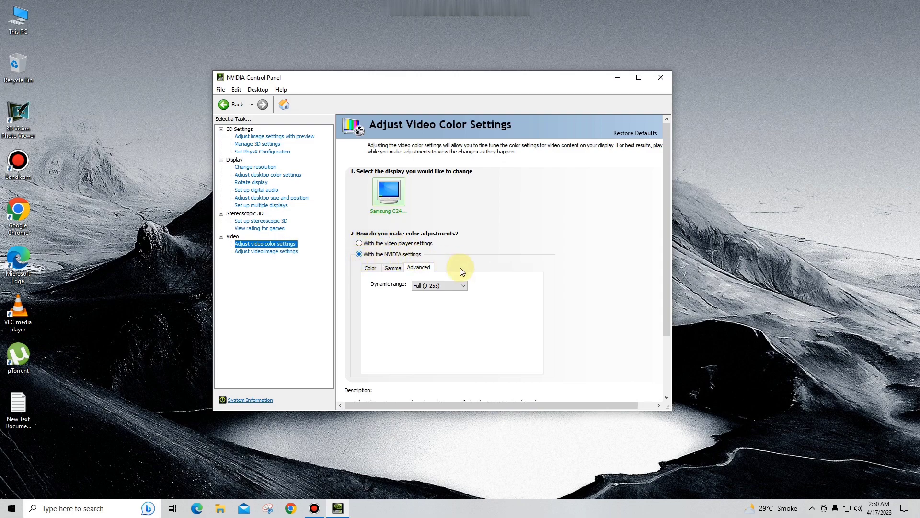
click(450, 282)
click(450, 283)
scroll(543, 236, down, 3)
click(394, 201)
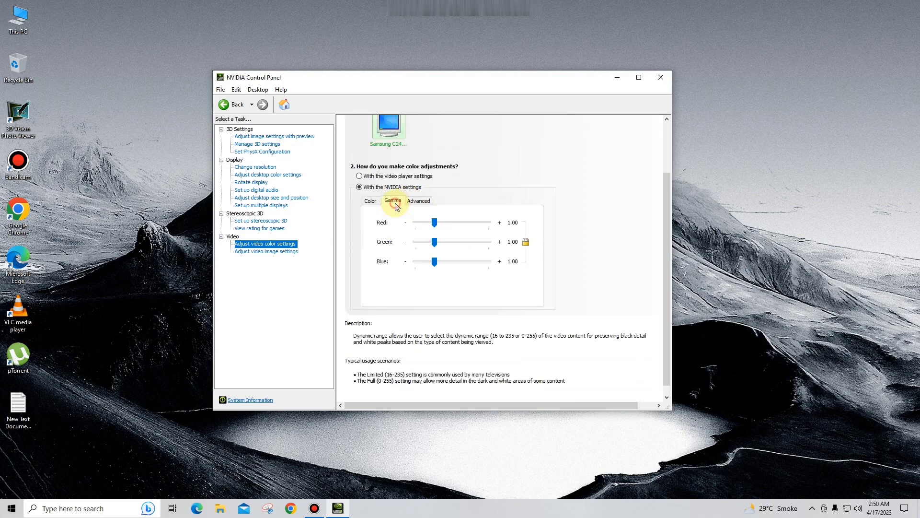
click(370, 200)
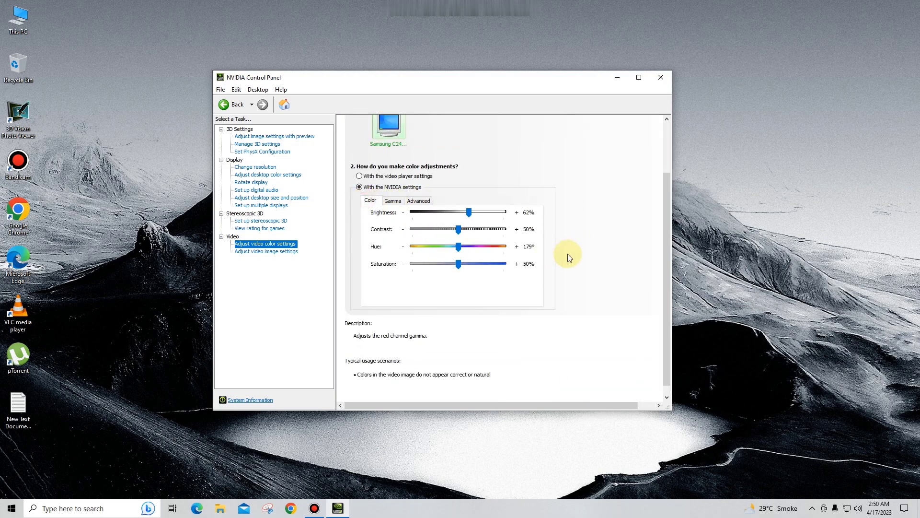
Review the edge enhancement, noise reduction and deinterlacing options in the video image settings, and close the NVIDIA Control Panel.
click(259, 251)
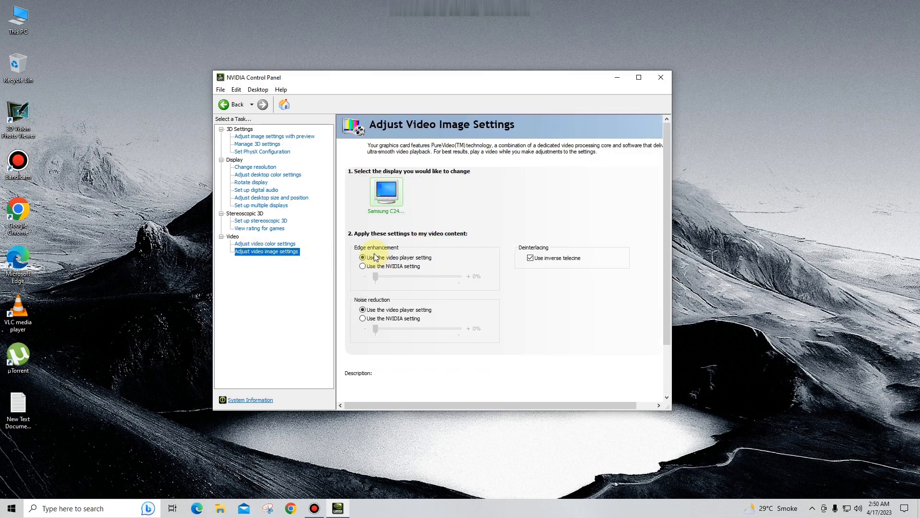
scroll(437, 225, down, 1)
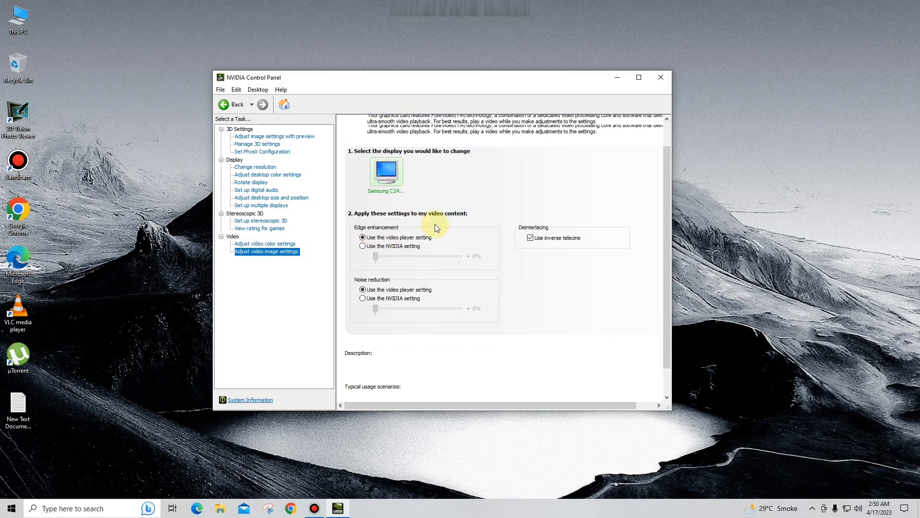
scroll(435, 223, up, 1)
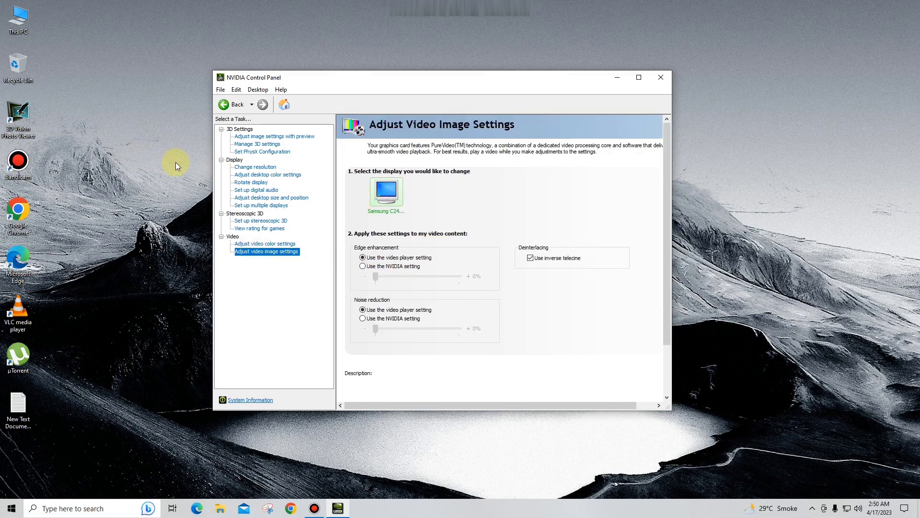
click(662, 81)
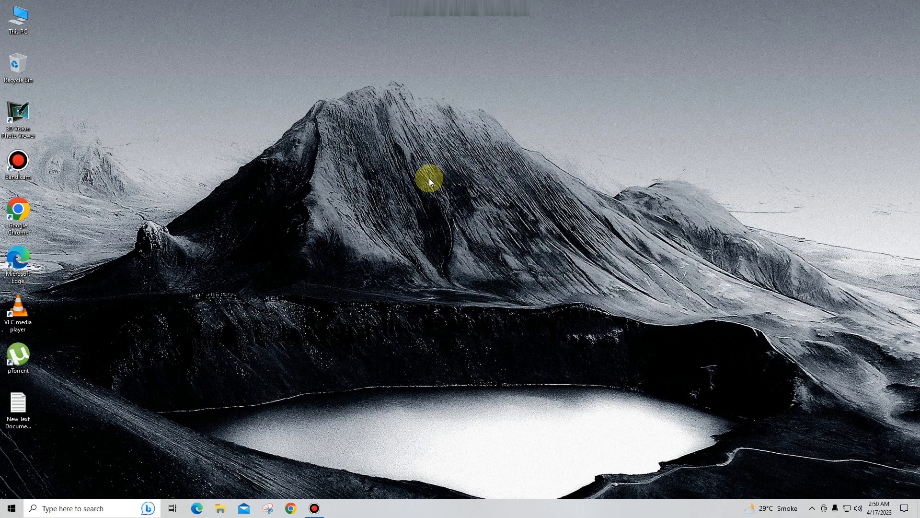